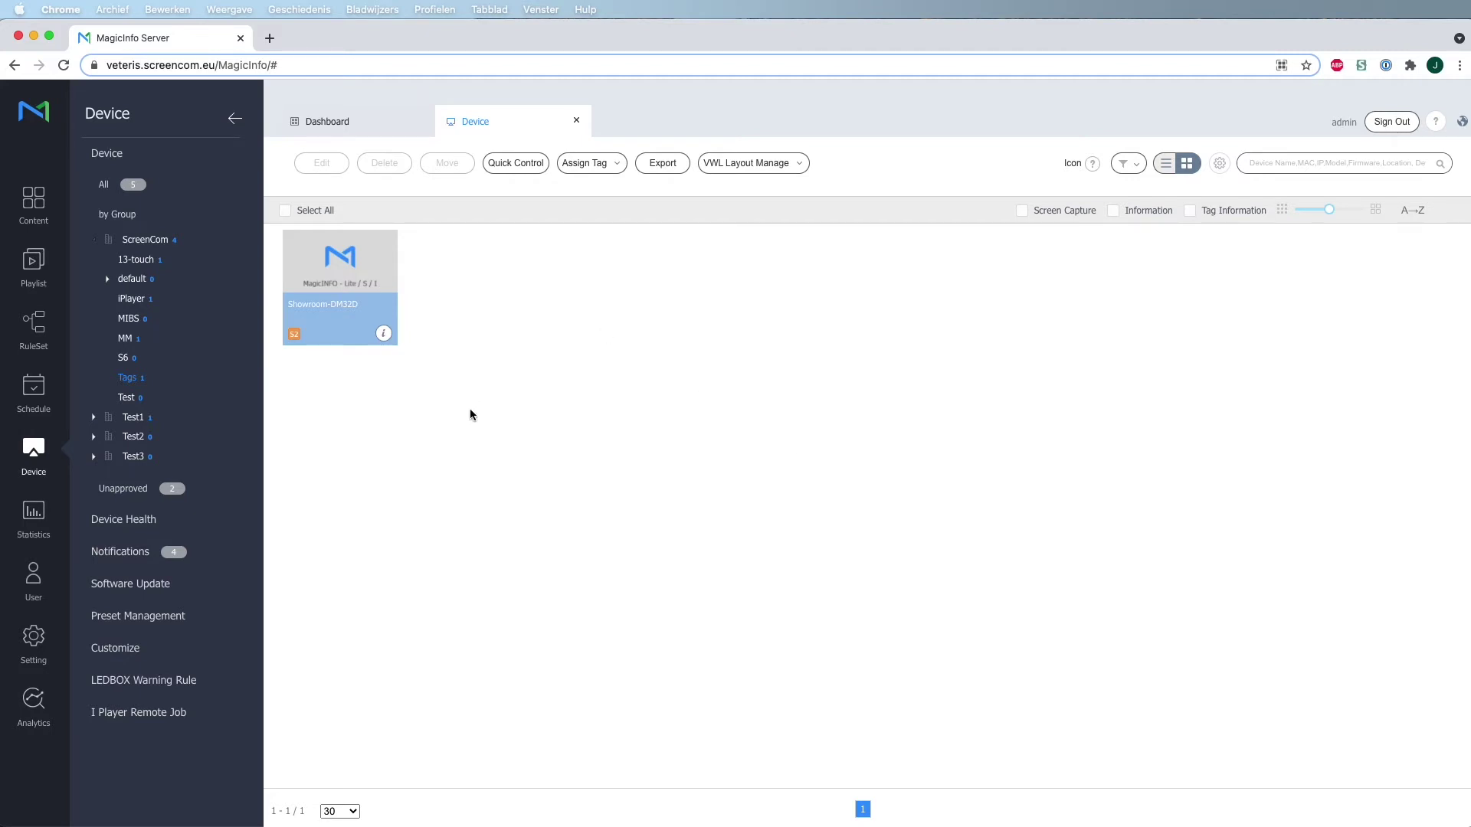
- Check Showroom-DM32D's 1.11 GB available capacity in Device Info, then enter its edit settings
click(385, 334)
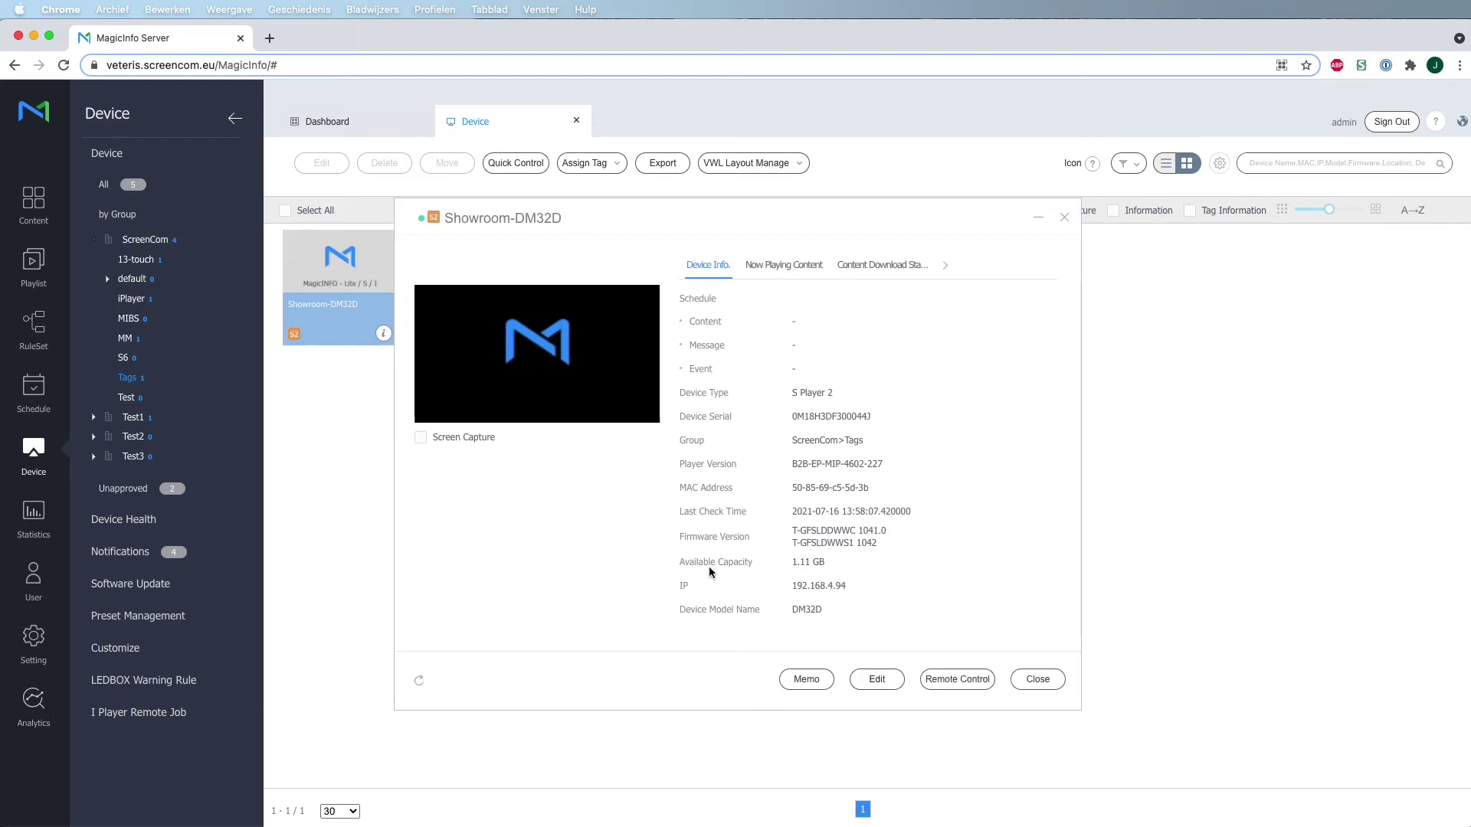
drag(683, 562, 767, 565)
click(873, 686)
scroll(771, 577, down, 5)
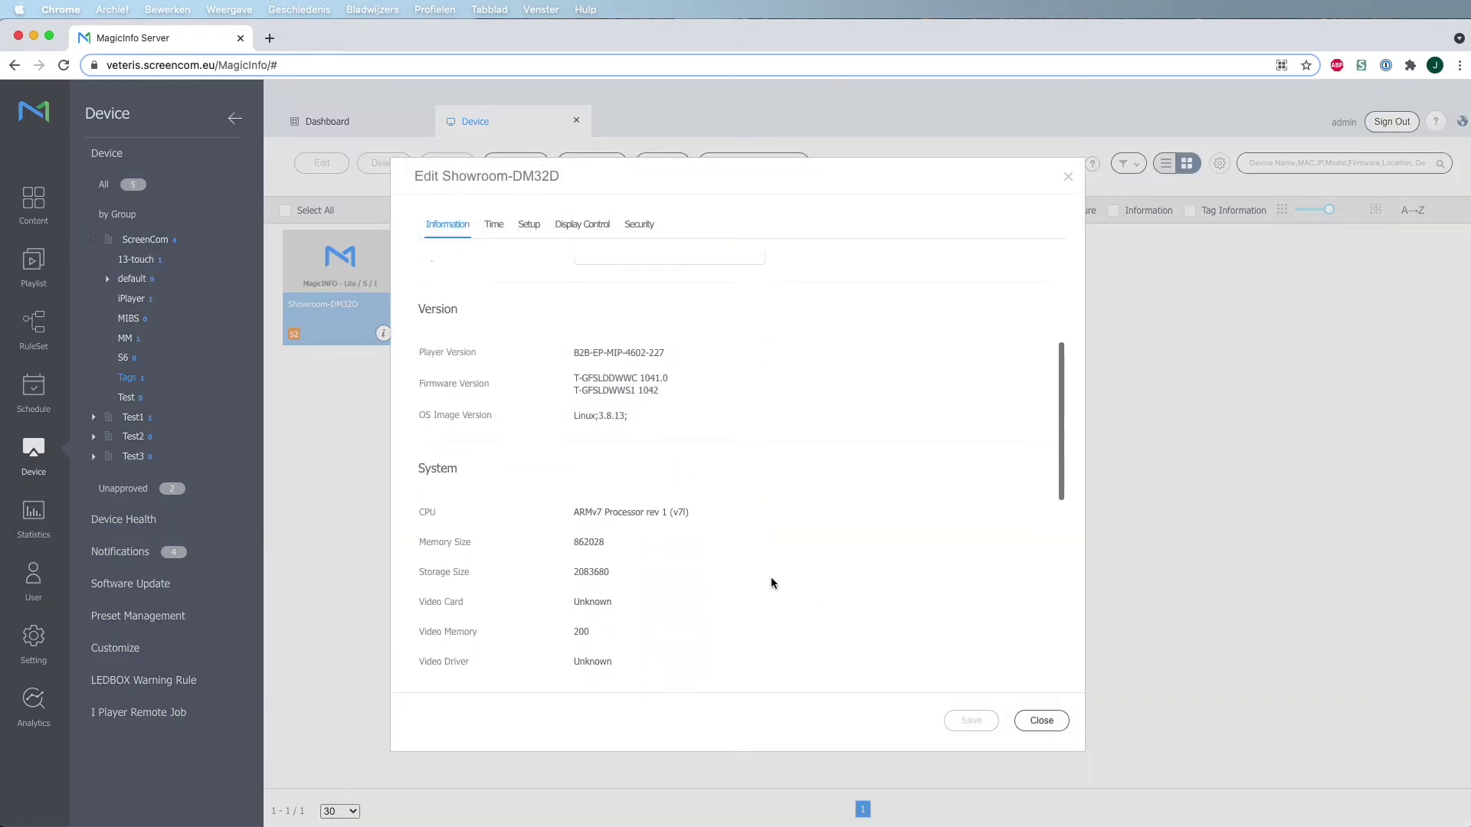
scroll(772, 578, down, 2)
scroll(771, 578, down, 2)
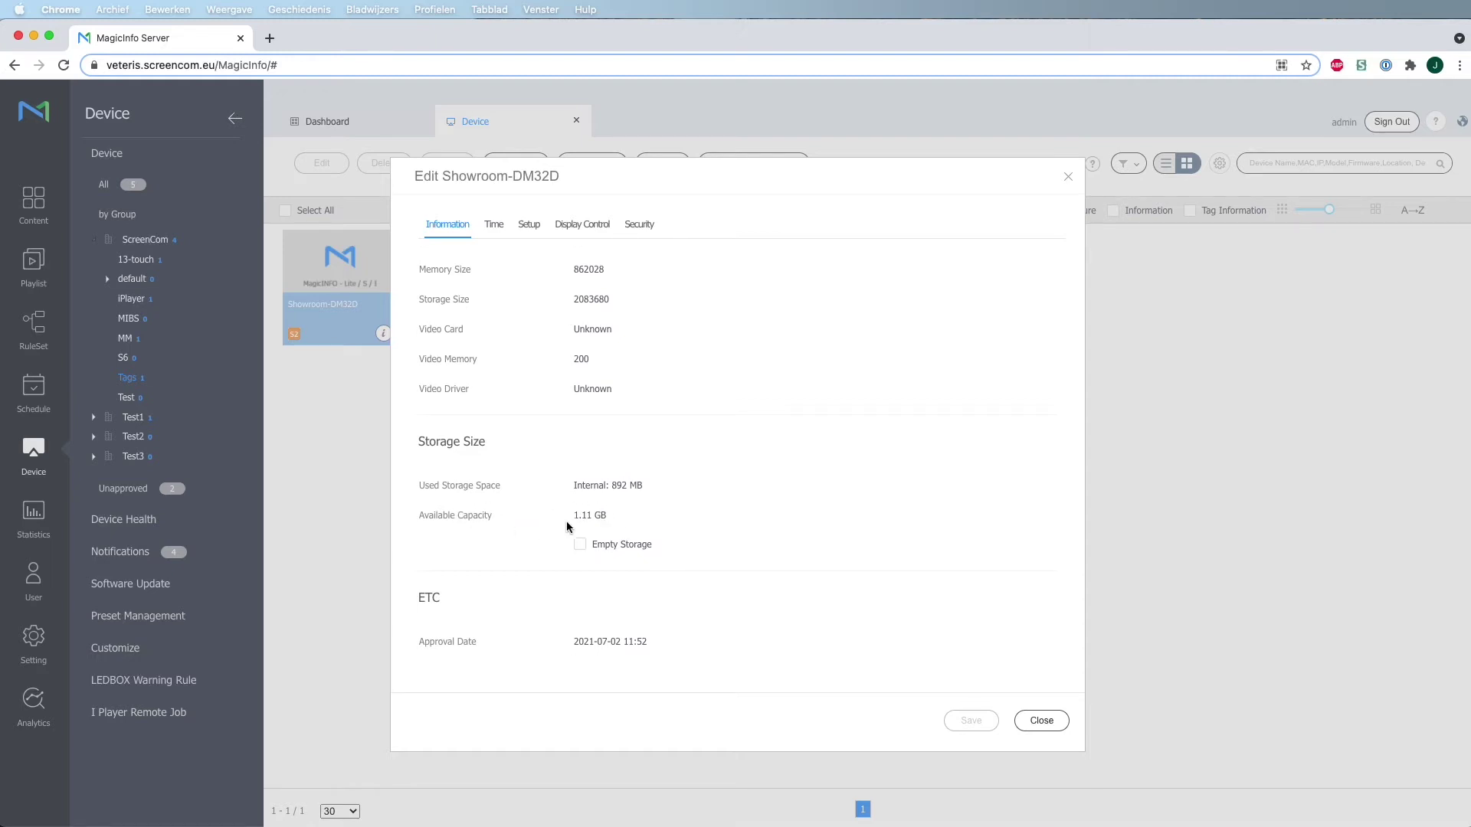
- Enable Empty Storage for Showroom-DM32D, save it, and close the edit window
click(579, 544)
click(966, 725)
click(1038, 721)
- Close the device details, select Showroom-DM32D, and restart it from Quick Control
click(1037, 681)
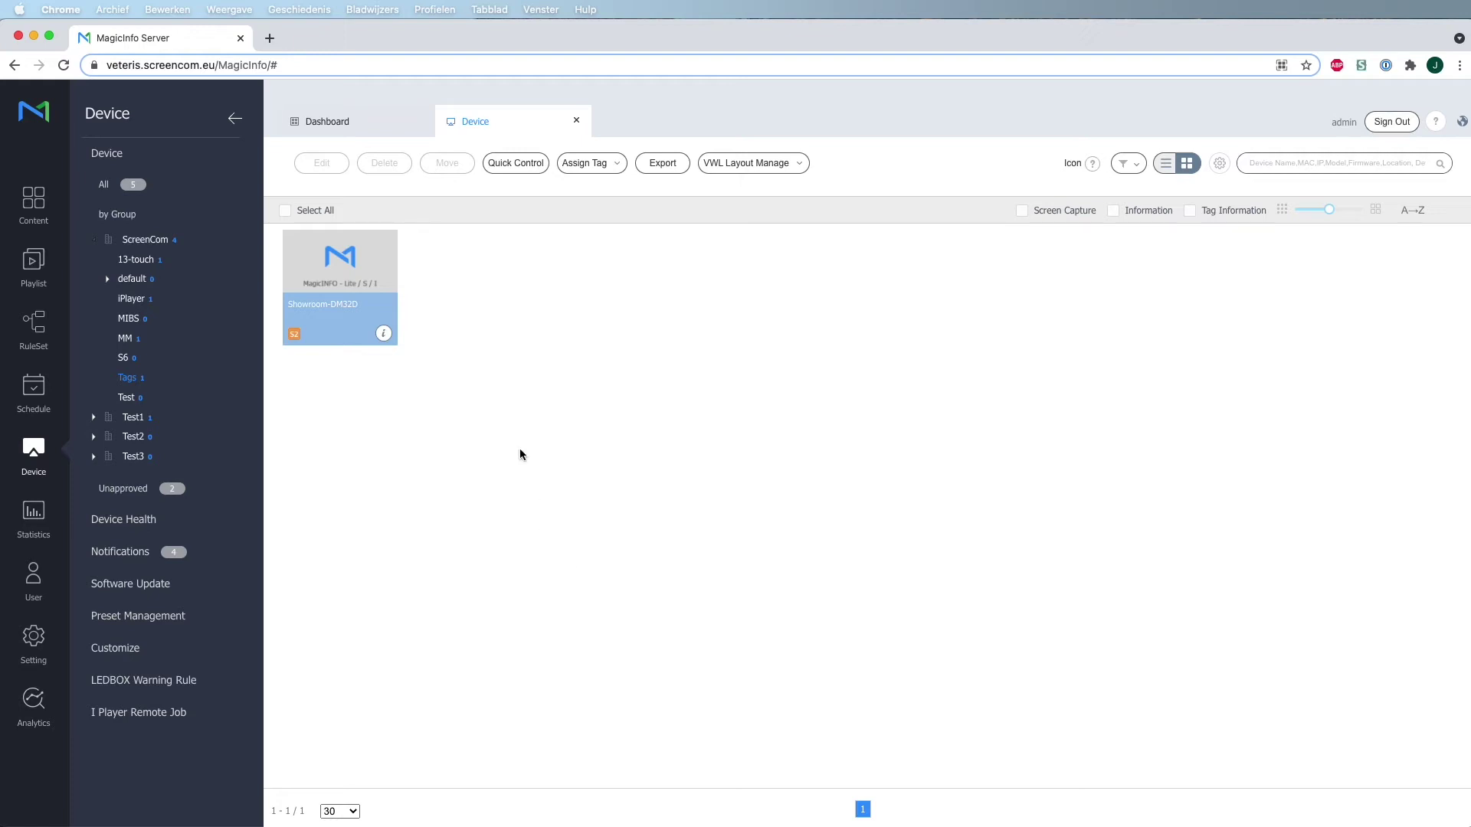
mouse_move(340, 282)
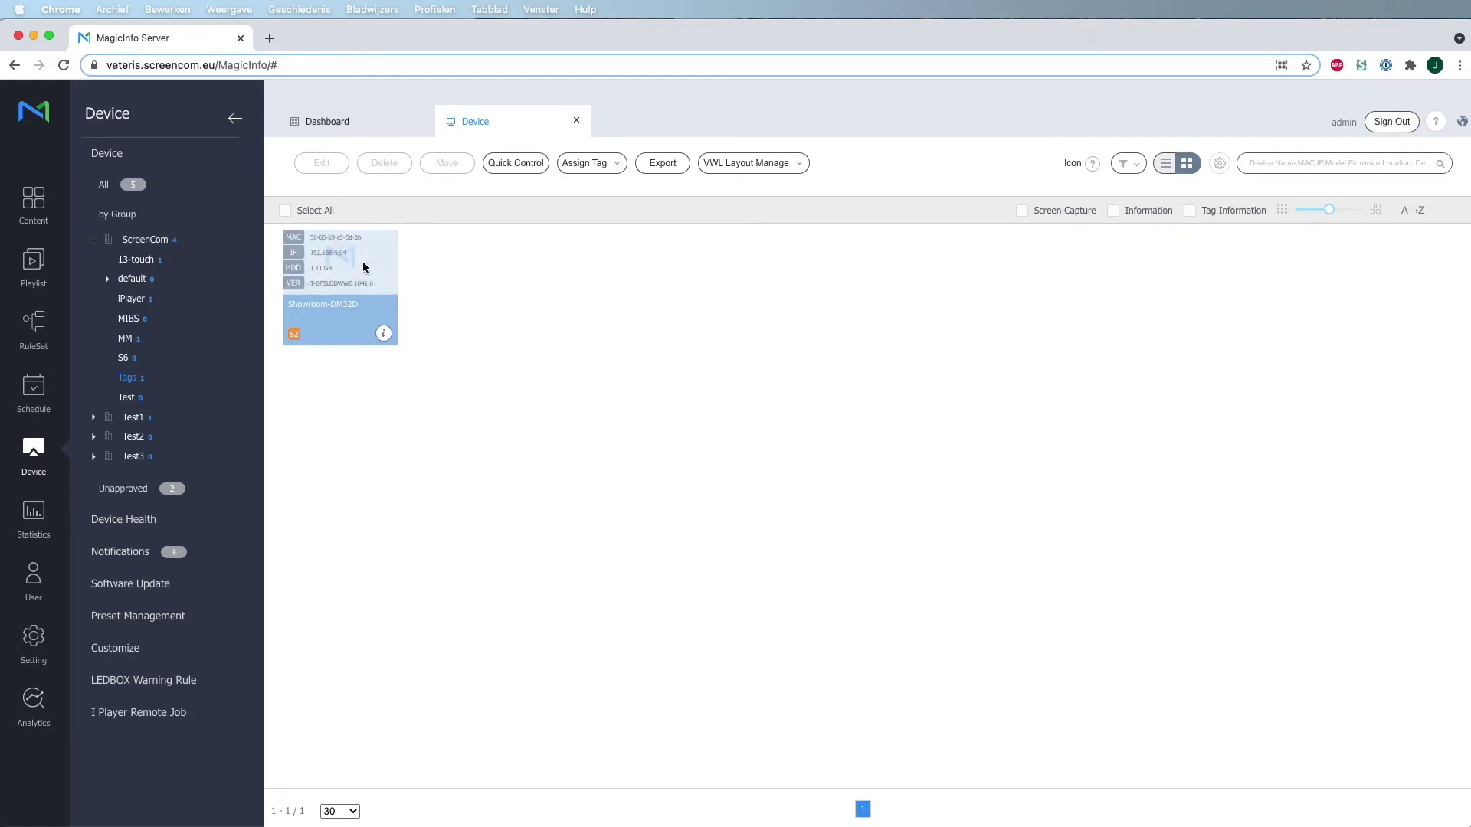
click(363, 266)
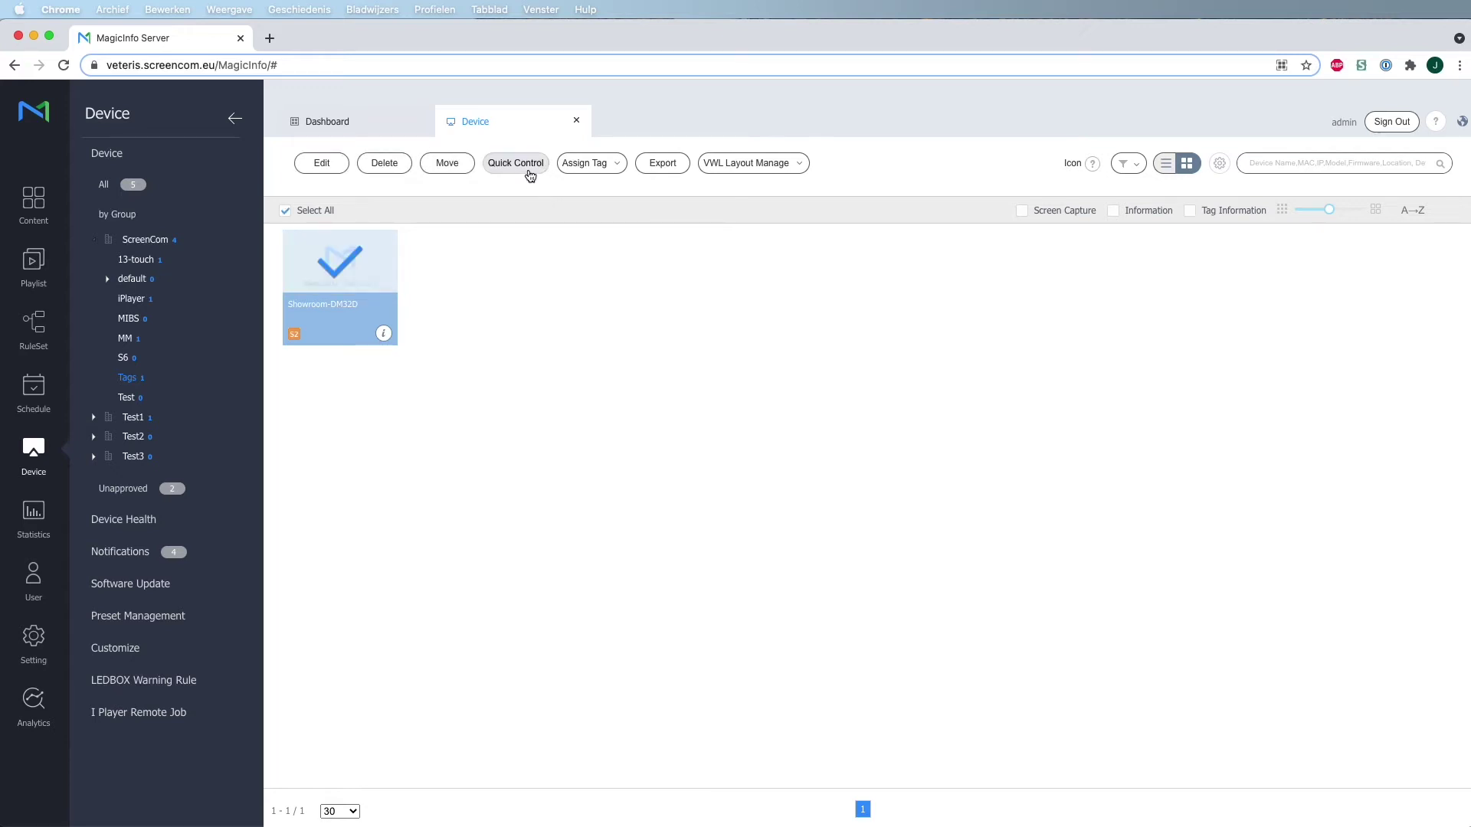
click(529, 172)
click(1376, 396)
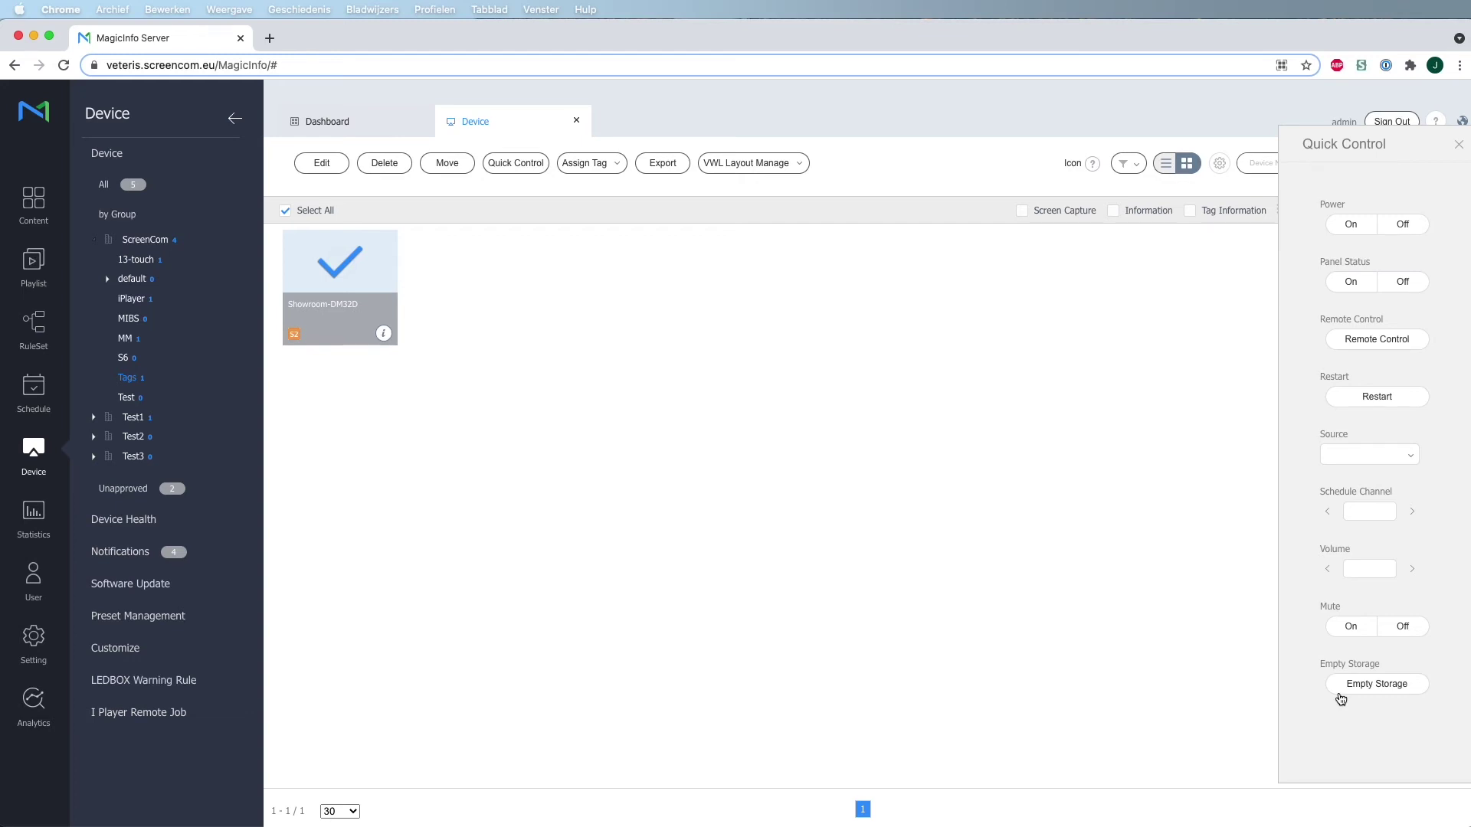
- Reopen Showroom-DM32D's edit settings on Setup to view the Monday 04:00 restart period
click(1458, 146)
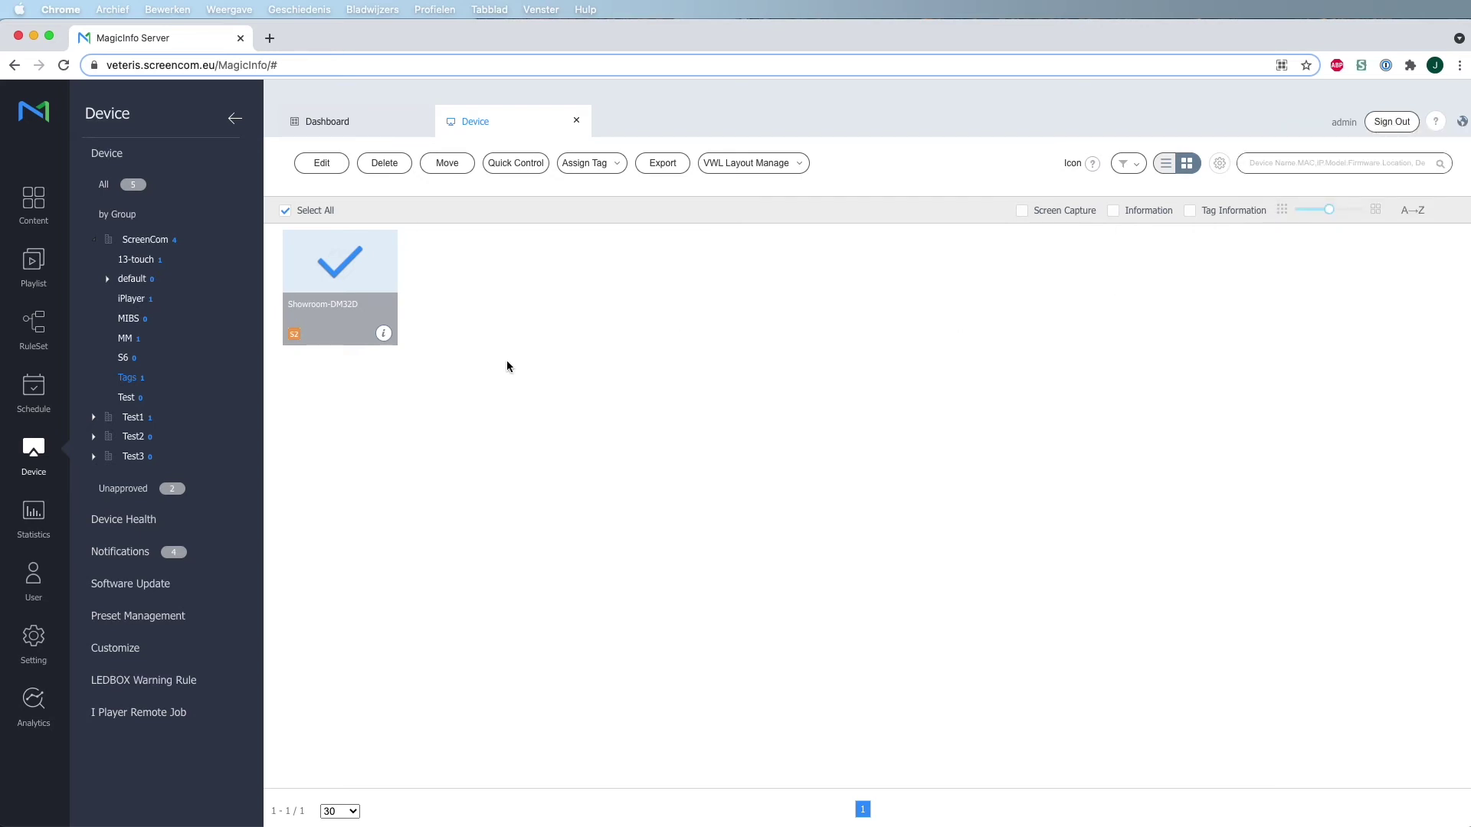
click(383, 335)
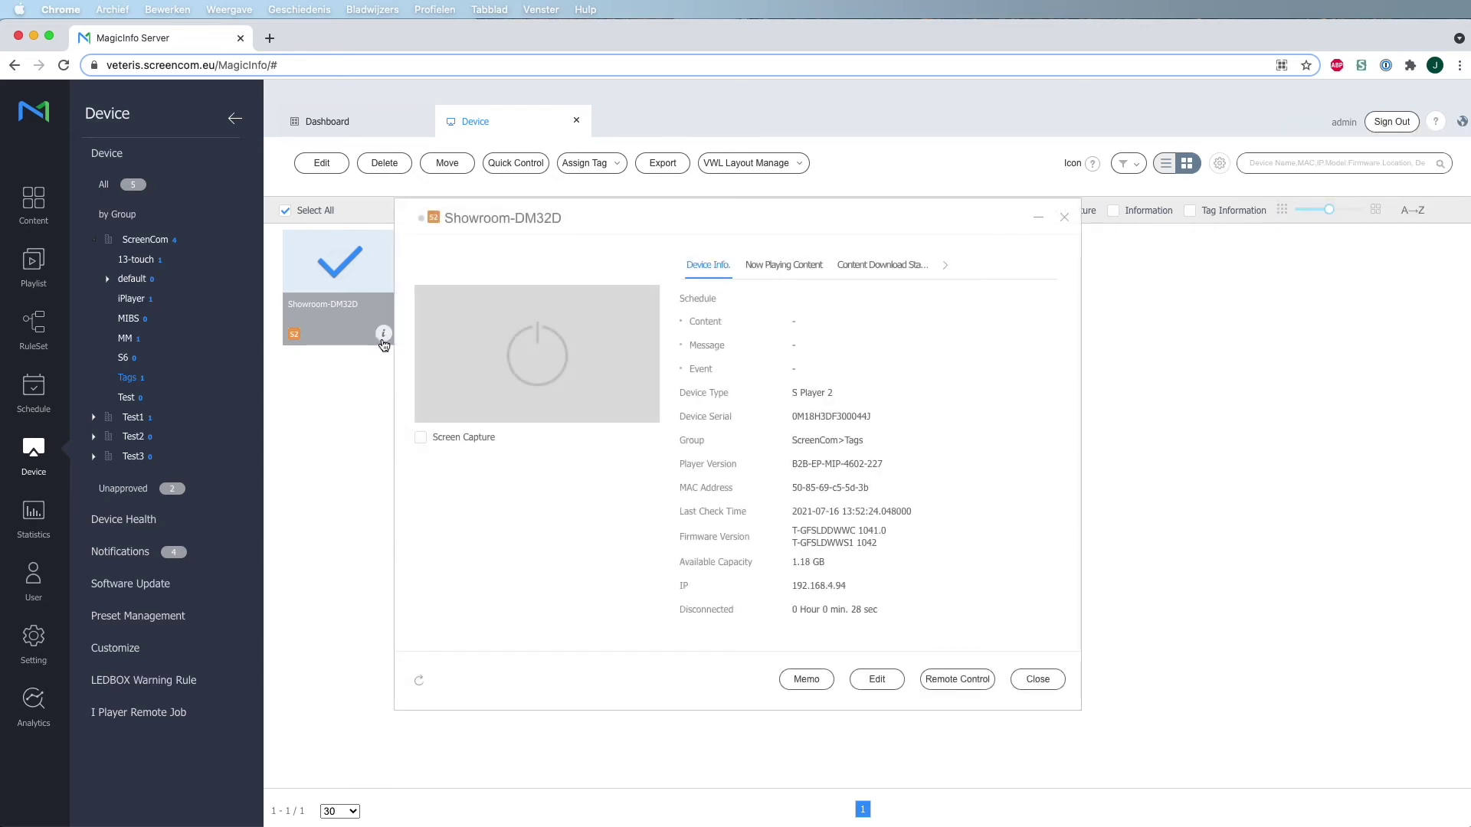
click(873, 679)
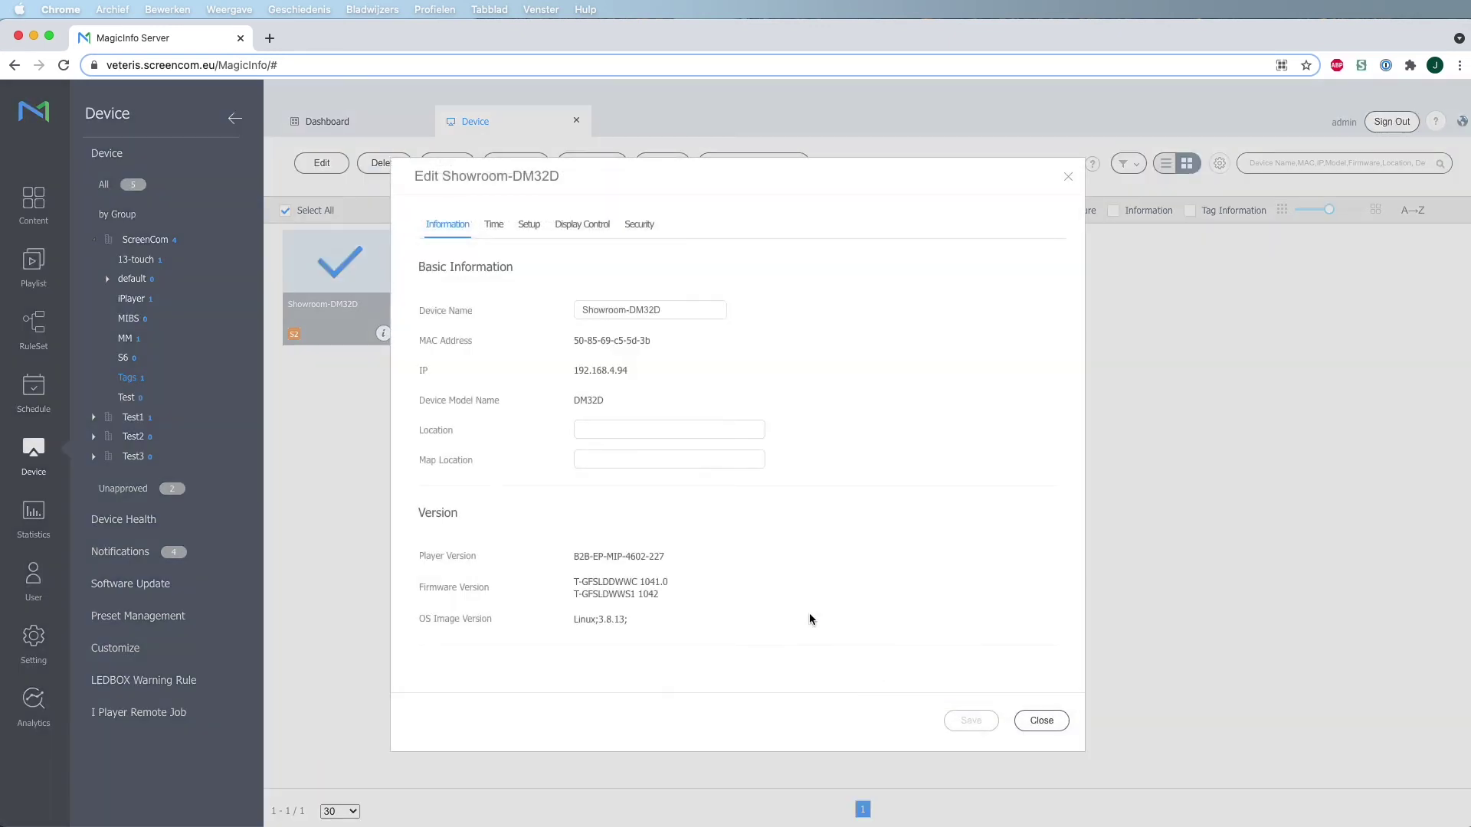
click(537, 229)
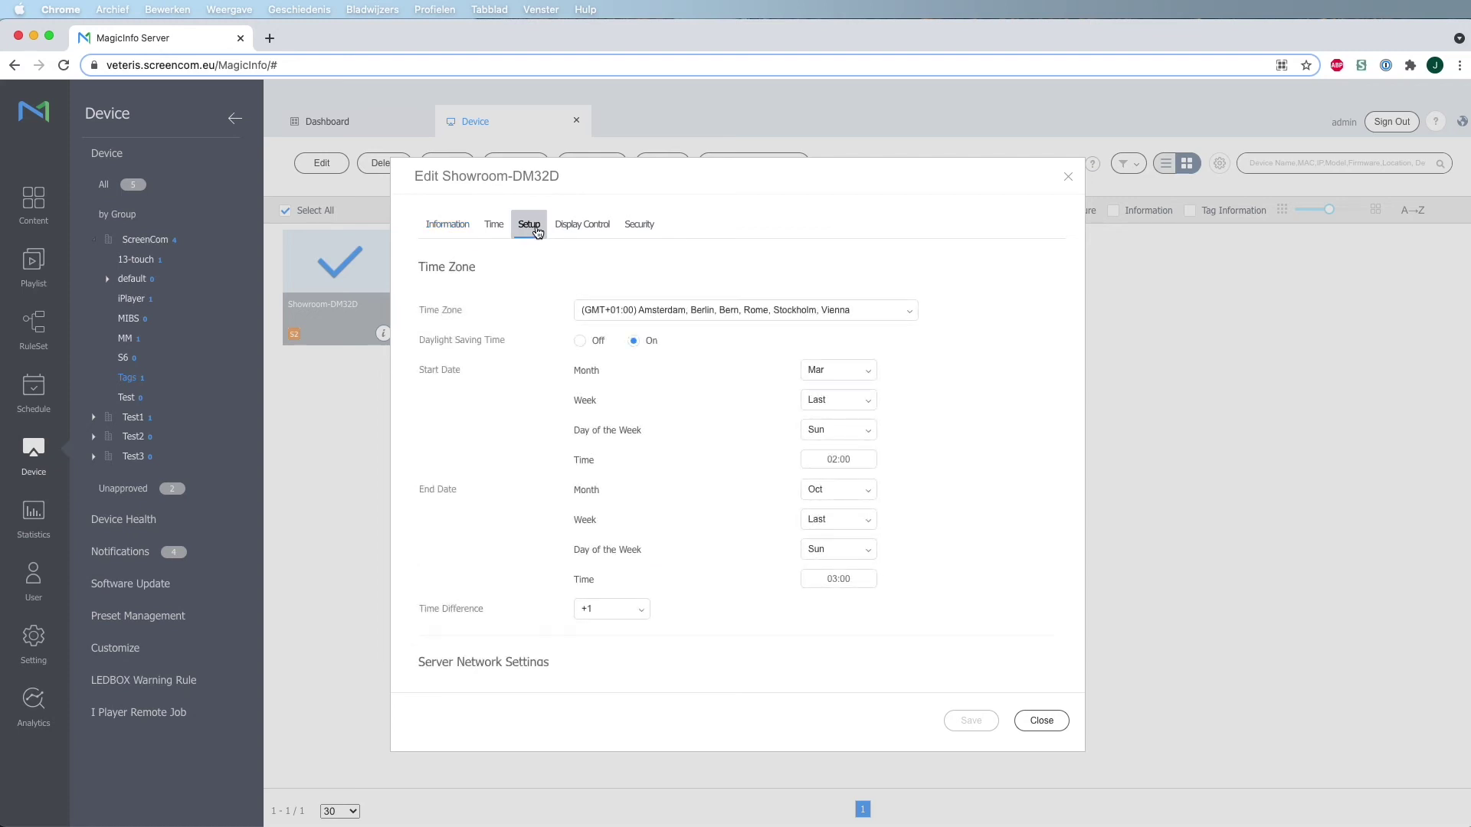
scroll(551, 443, down, 2)
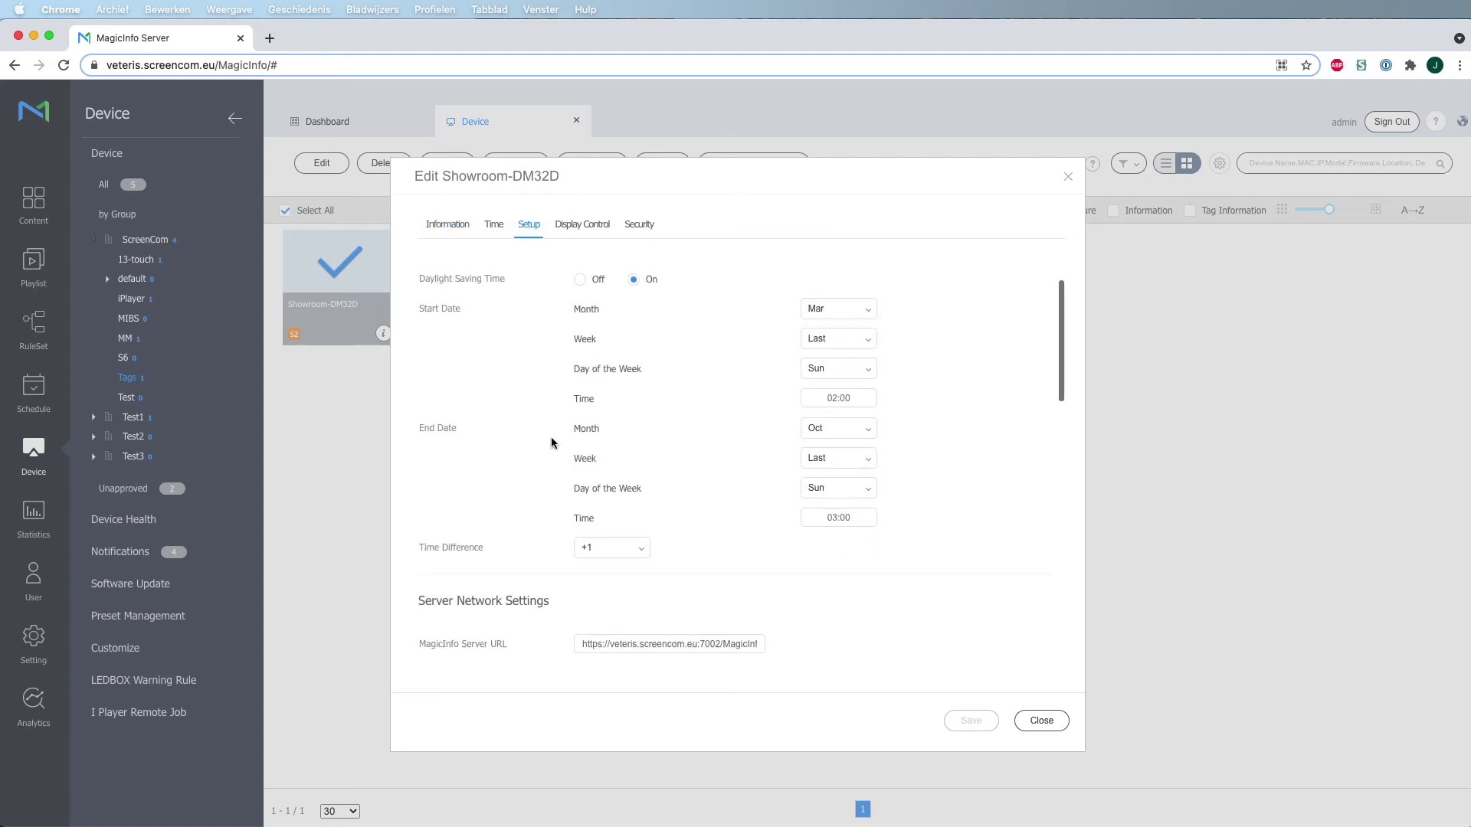
scroll(552, 443, down, 1)
scroll(552, 442, down, 1)
scroll(551, 442, down, 2)
scroll(552, 443, down, 2)
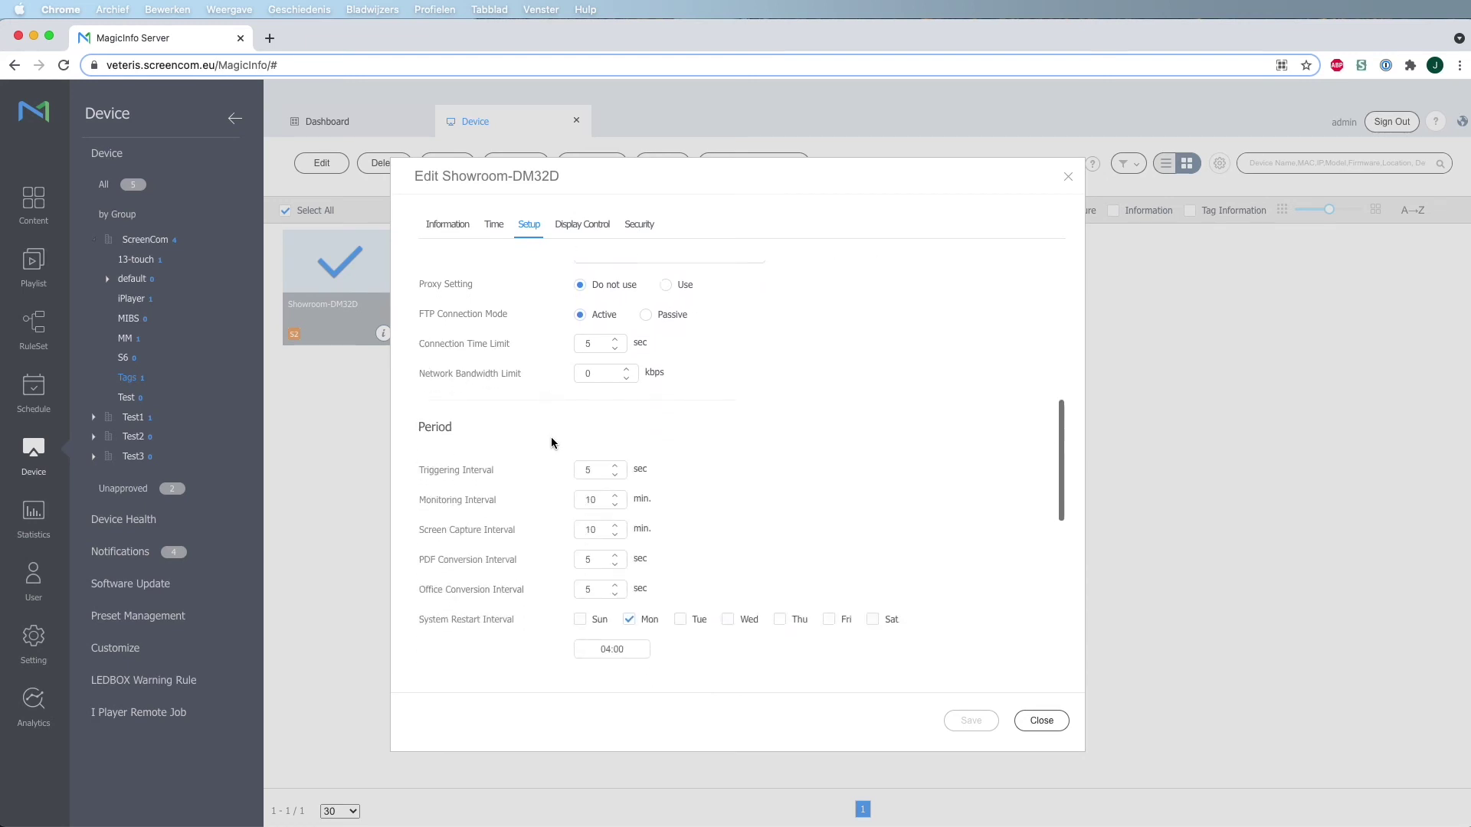
scroll(552, 443, down, 3)
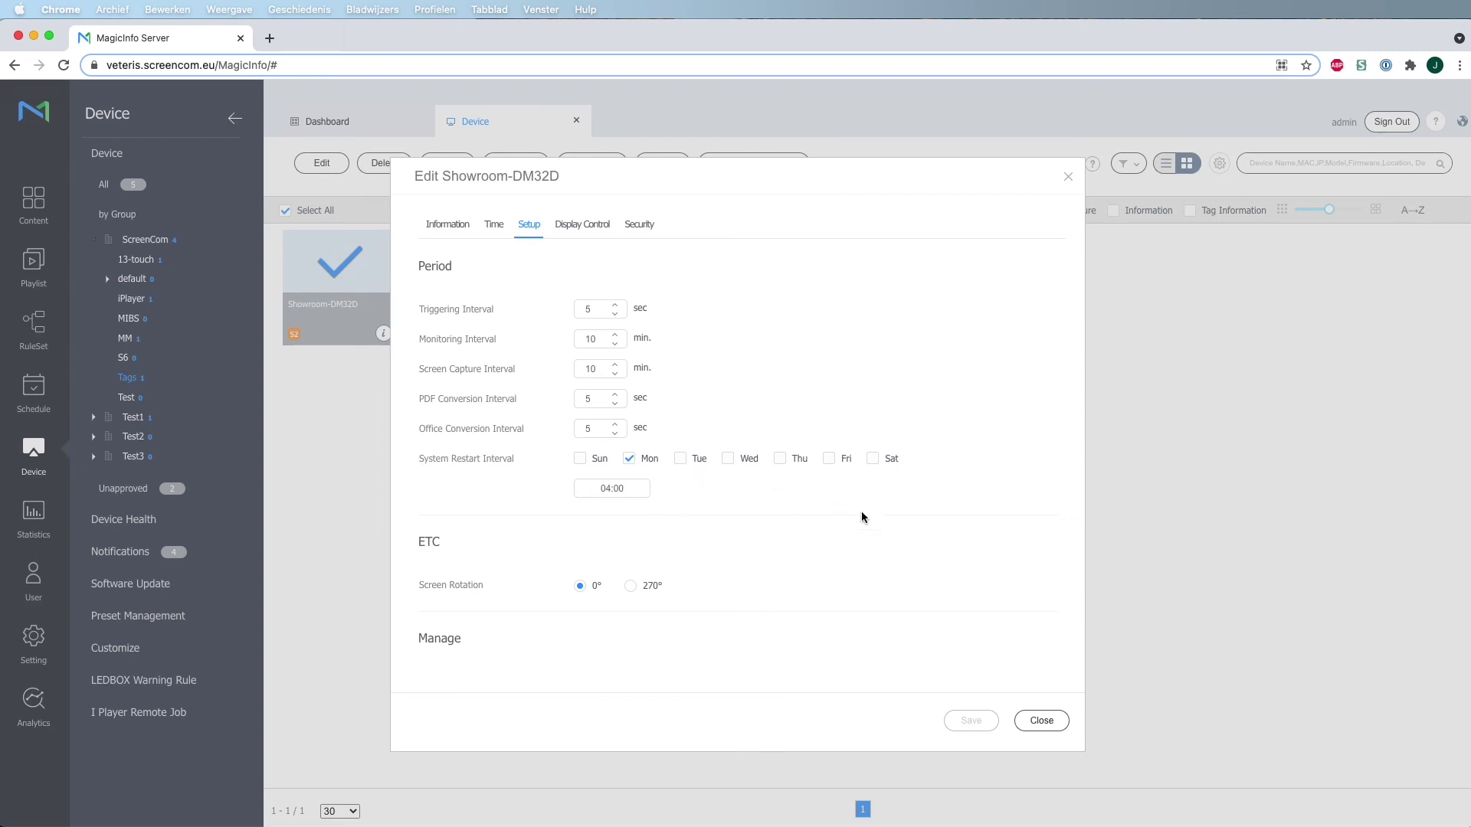
- Leave Setup unsaved and reopen Showroom-DM32D's settings to see 1.88 GB available storage
key(Escape)
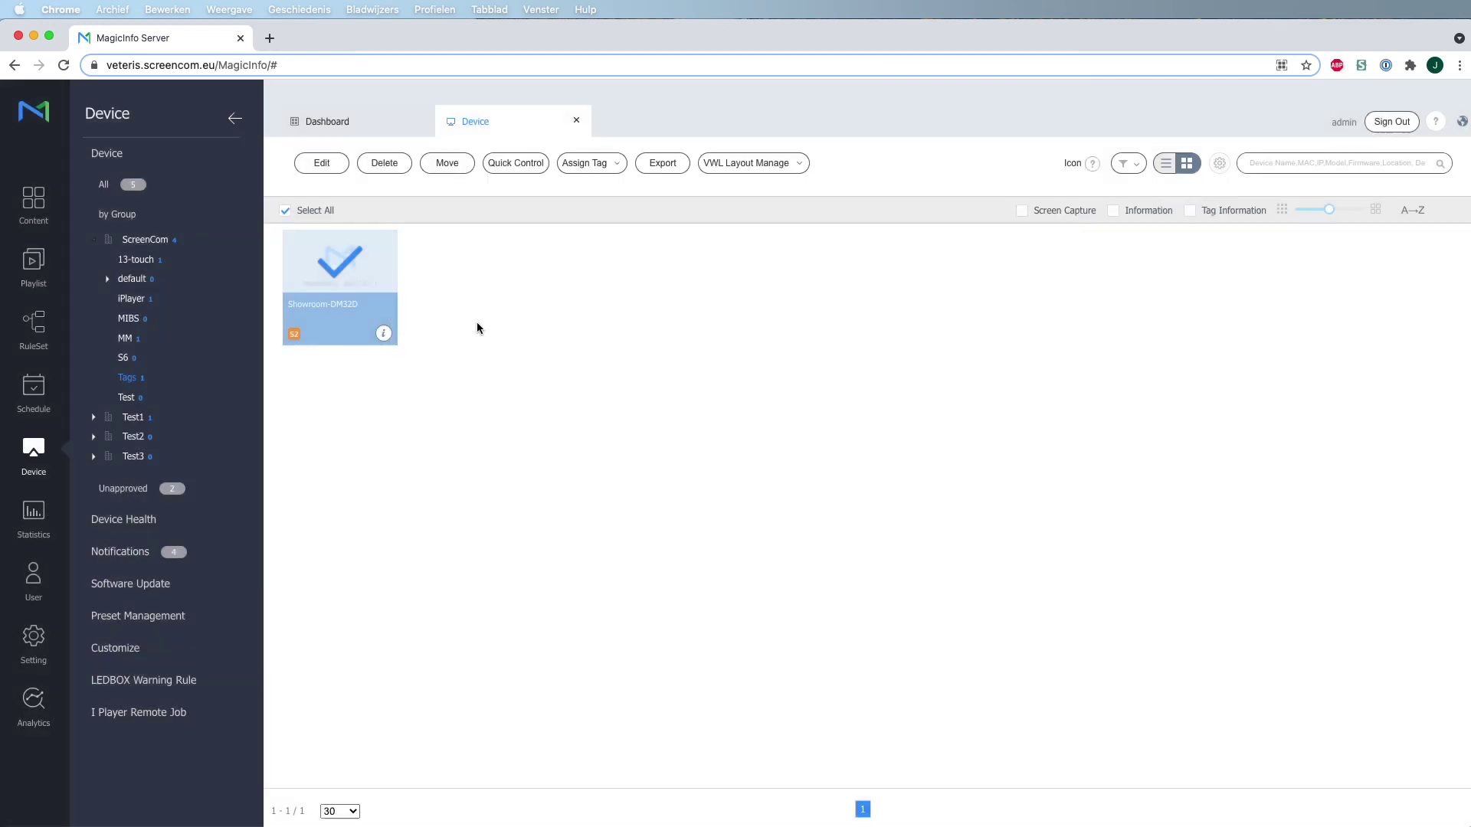
click(385, 340)
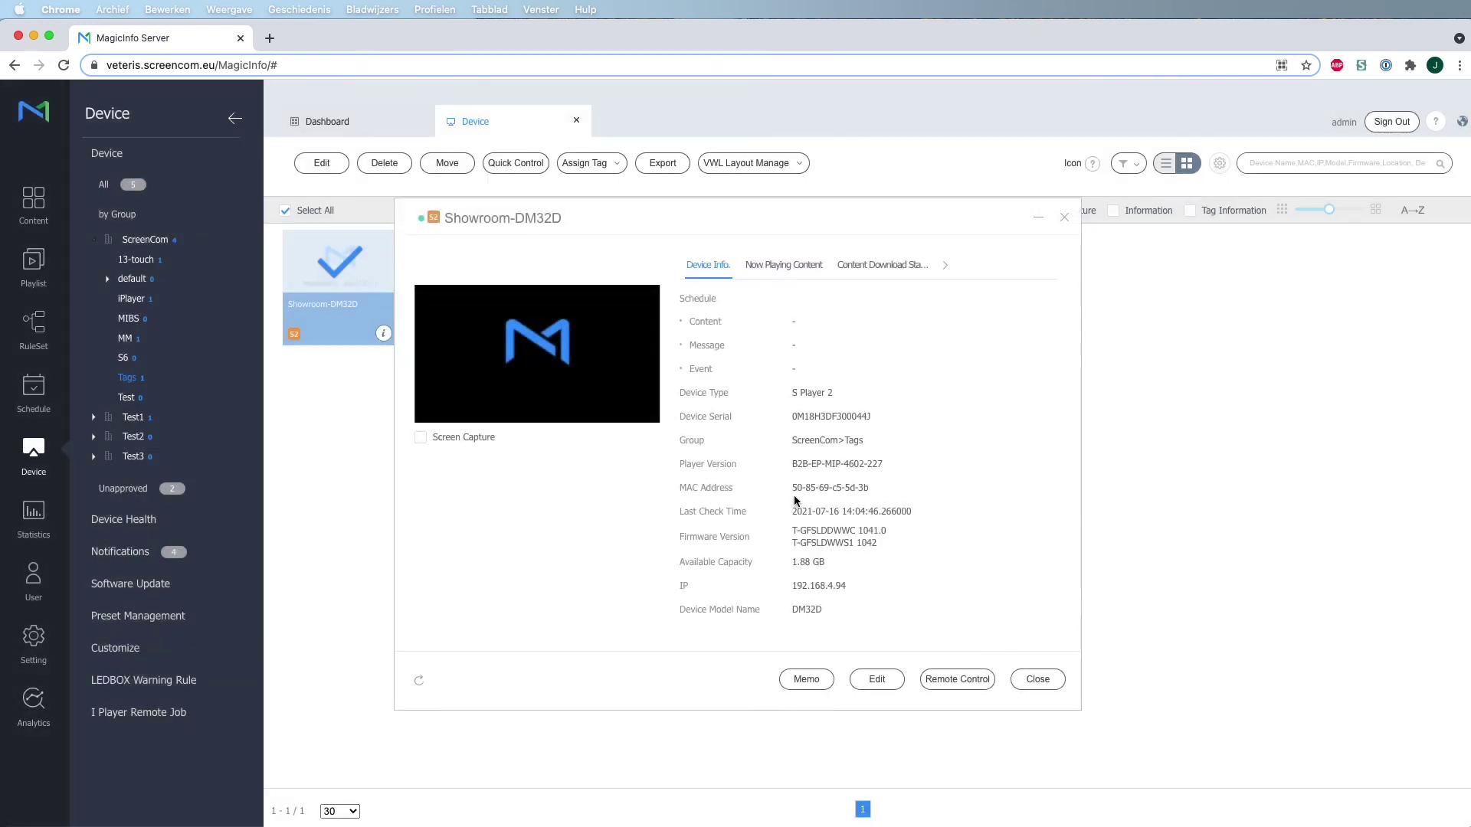
click(877, 681)
scroll(759, 567, down, 2)
scroll(754, 560, down, 2)
scroll(754, 558, down, 1)
scroll(753, 558, down, 2)
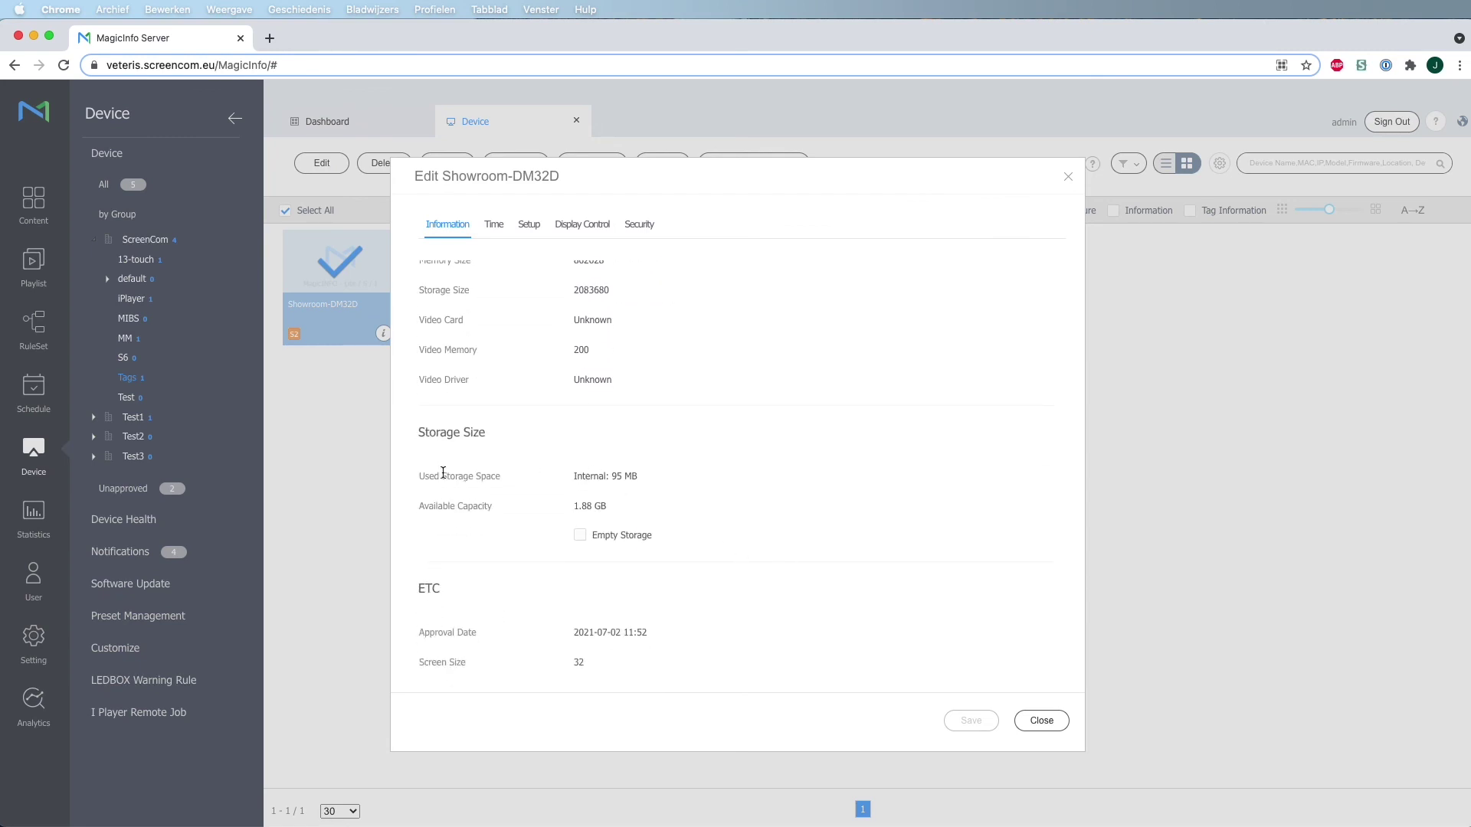